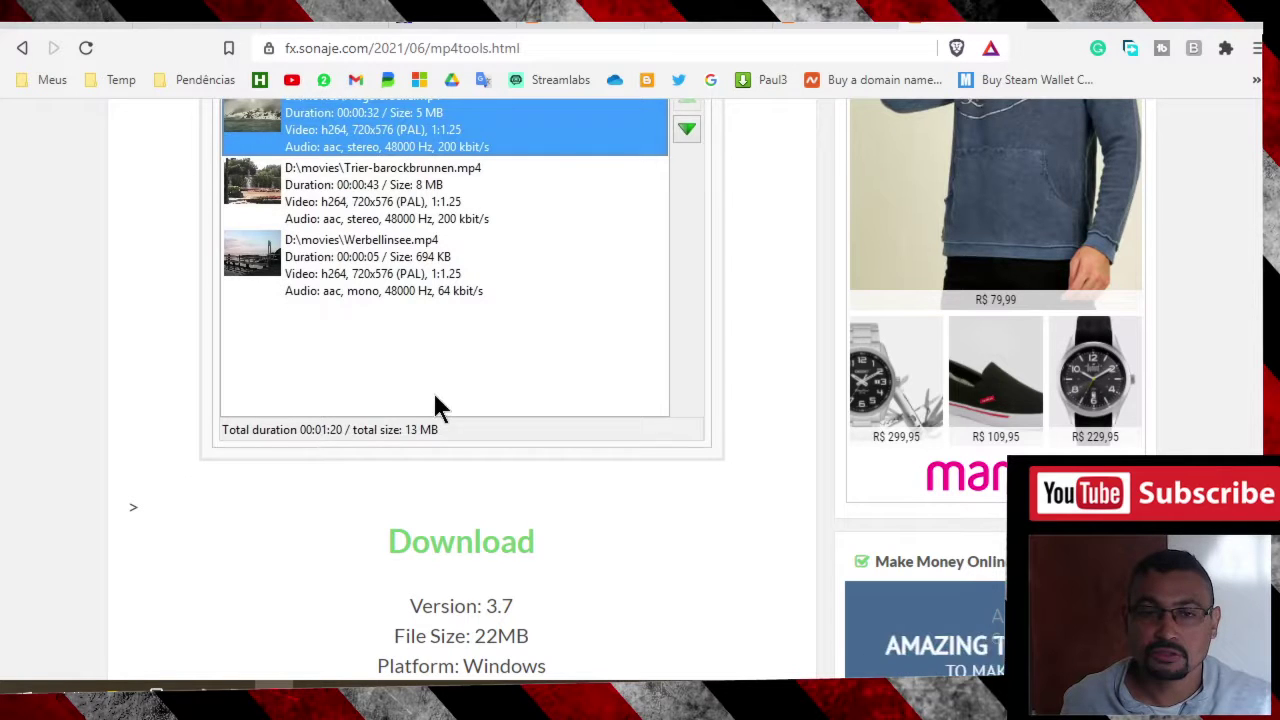
Scroll down the MP4Tools page to the Download link for version 3.7 (22MB, Windows).
scroll(250, 318, "down", 1)
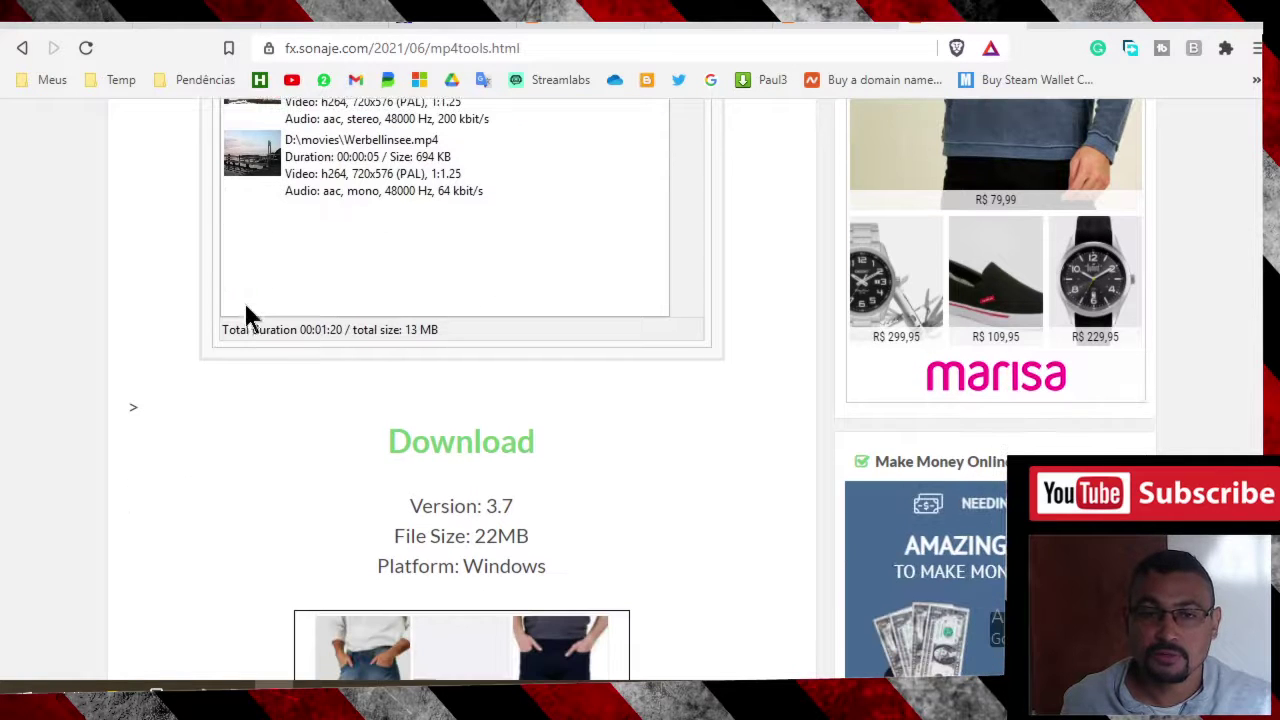
Download the installer MP4Tools-3.7-win32.exe and save it into D:\Temp.
left_click(473, 452)
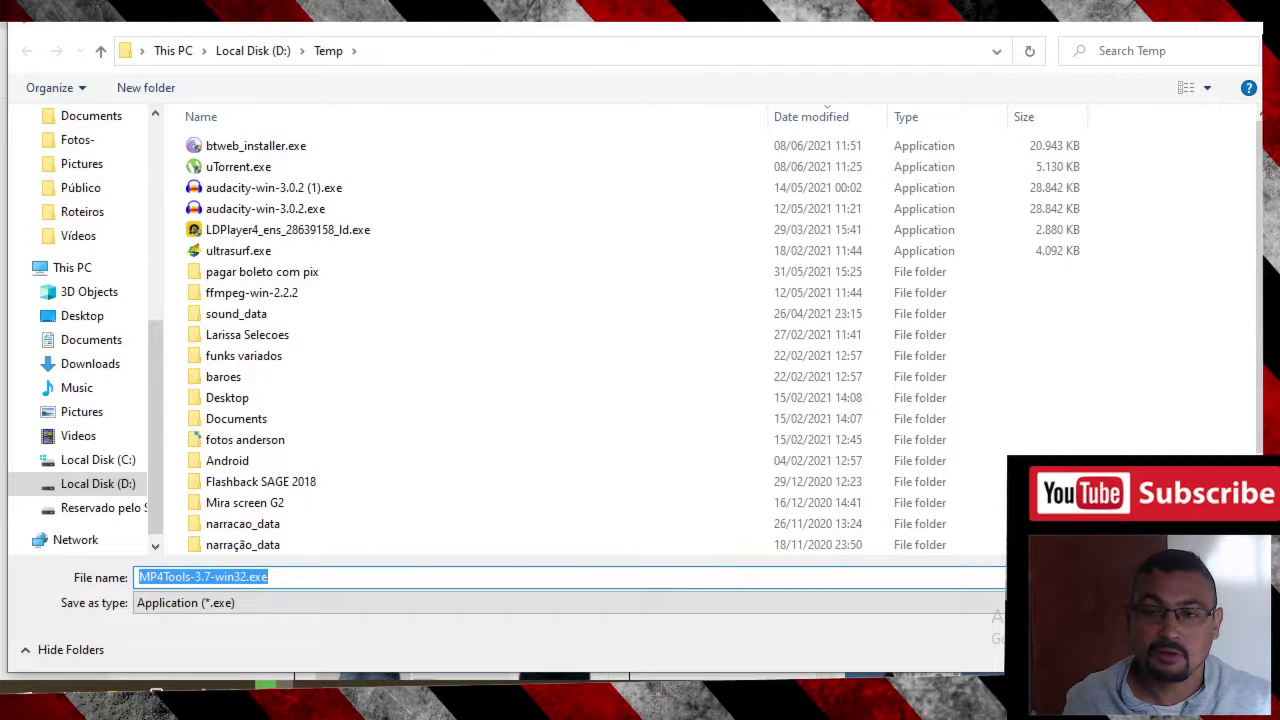
key("Return")
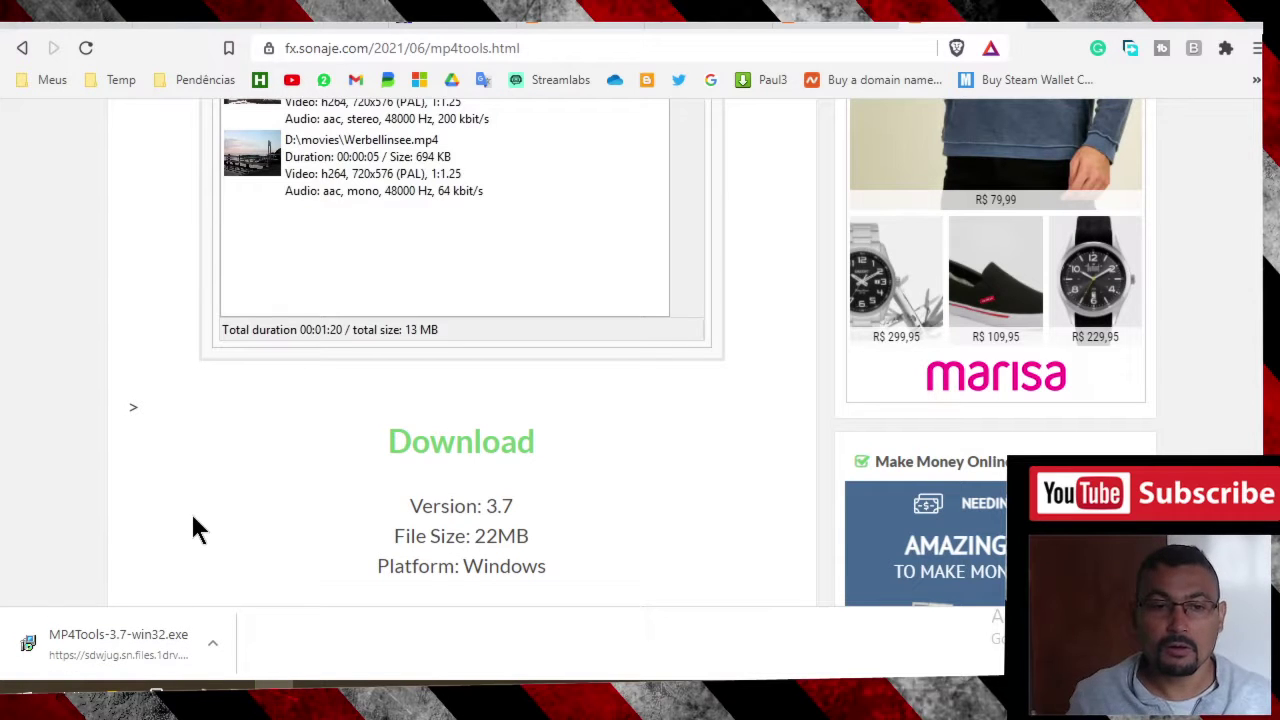
Run the MP4Tools 3.7 setup in English with only a desktop shortcut, then launch MP4Joiner.
left_click(118, 658)
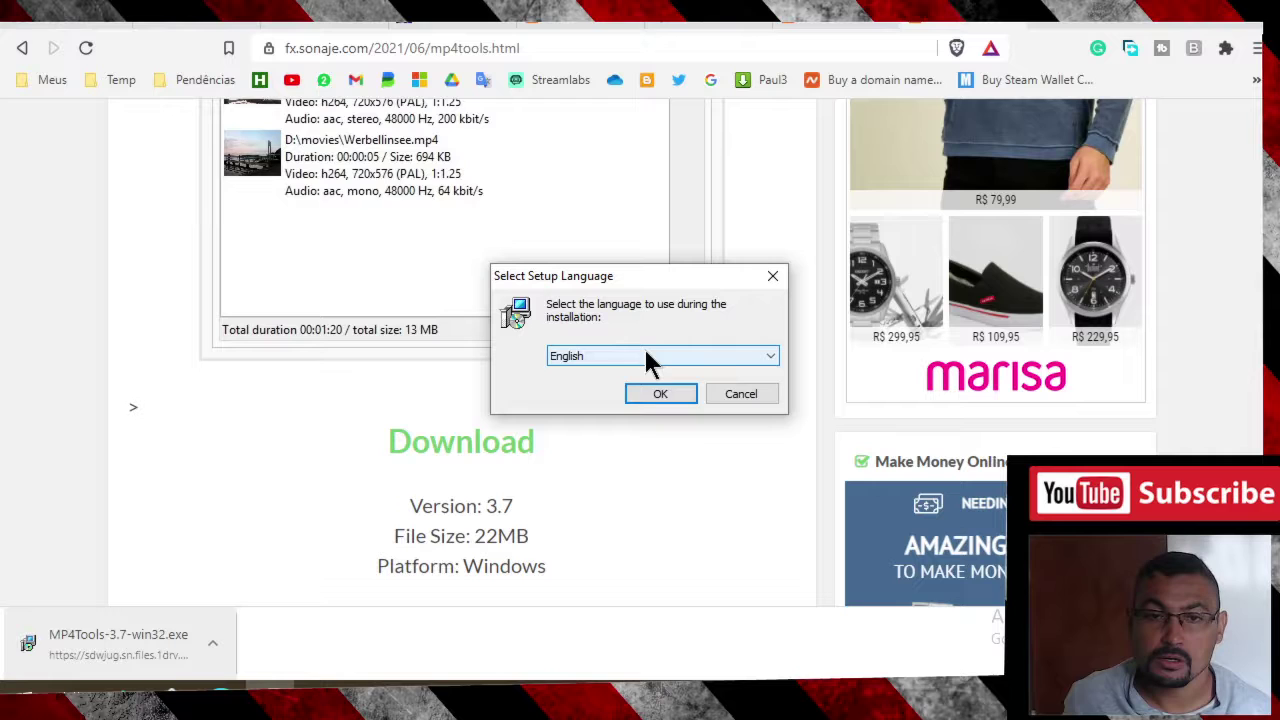
left_click(658, 394)
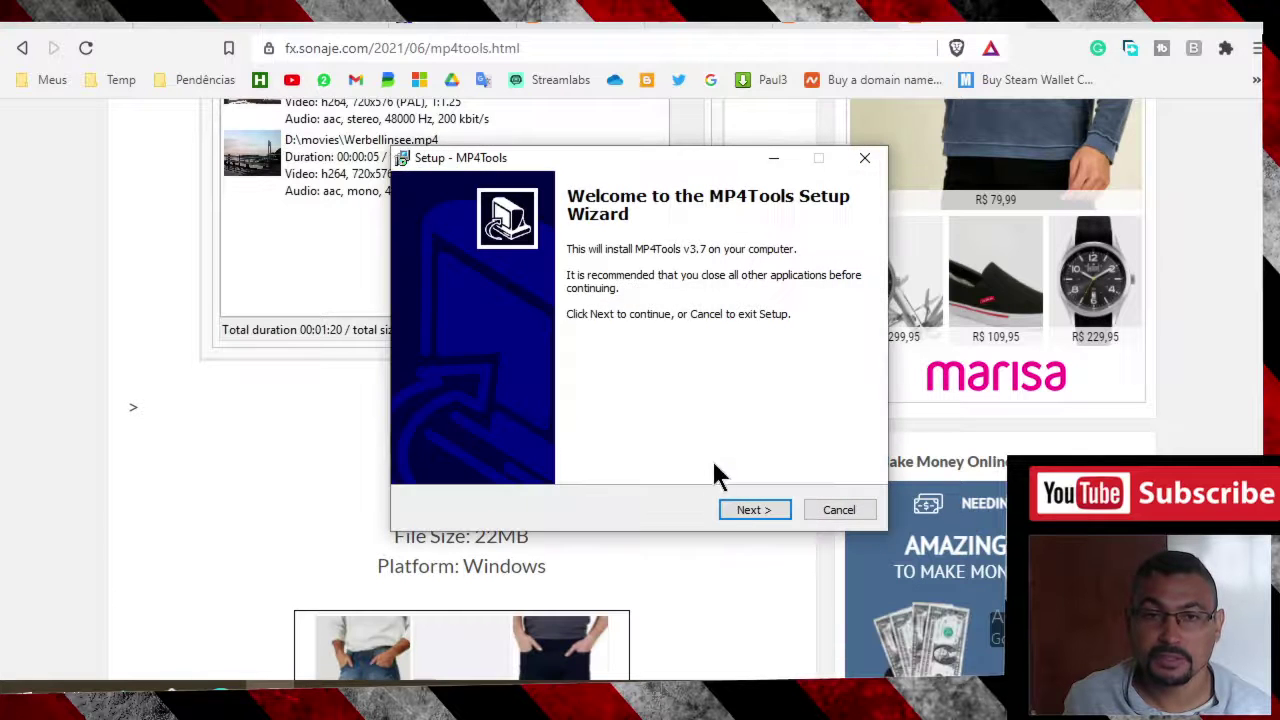
left_click(752, 512)
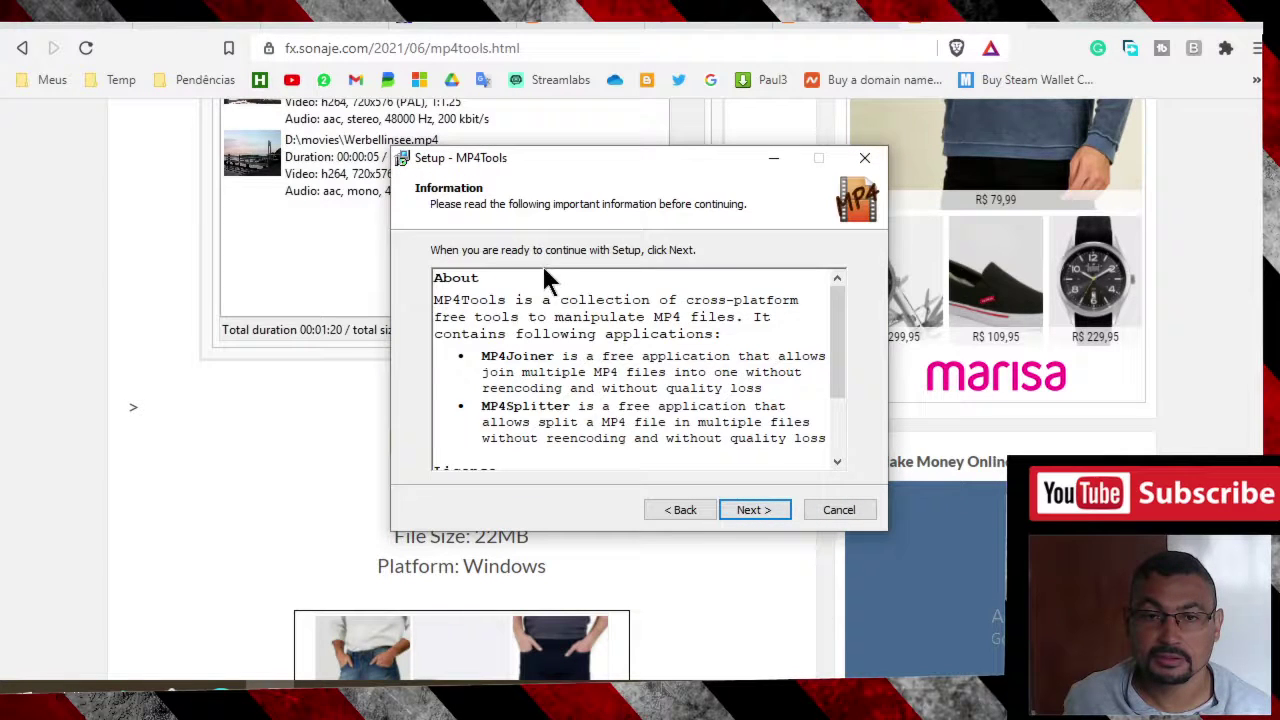
left_click(766, 511)
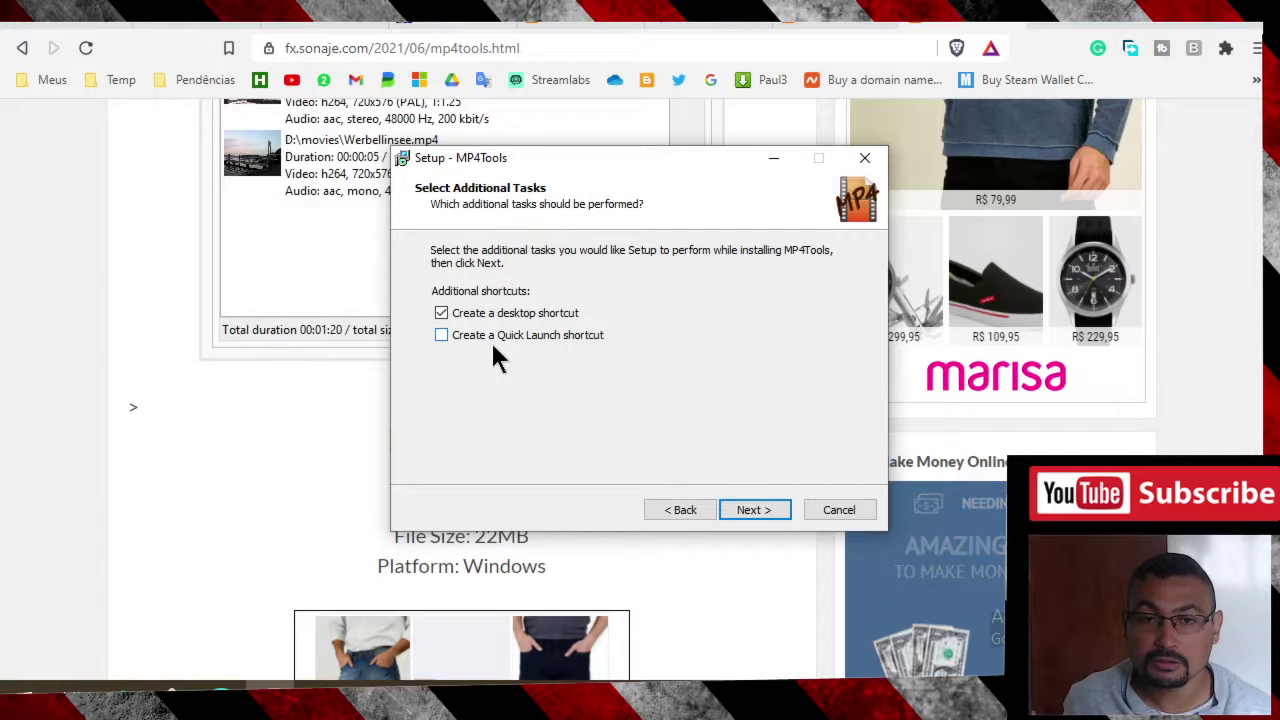
left_click(755, 514)
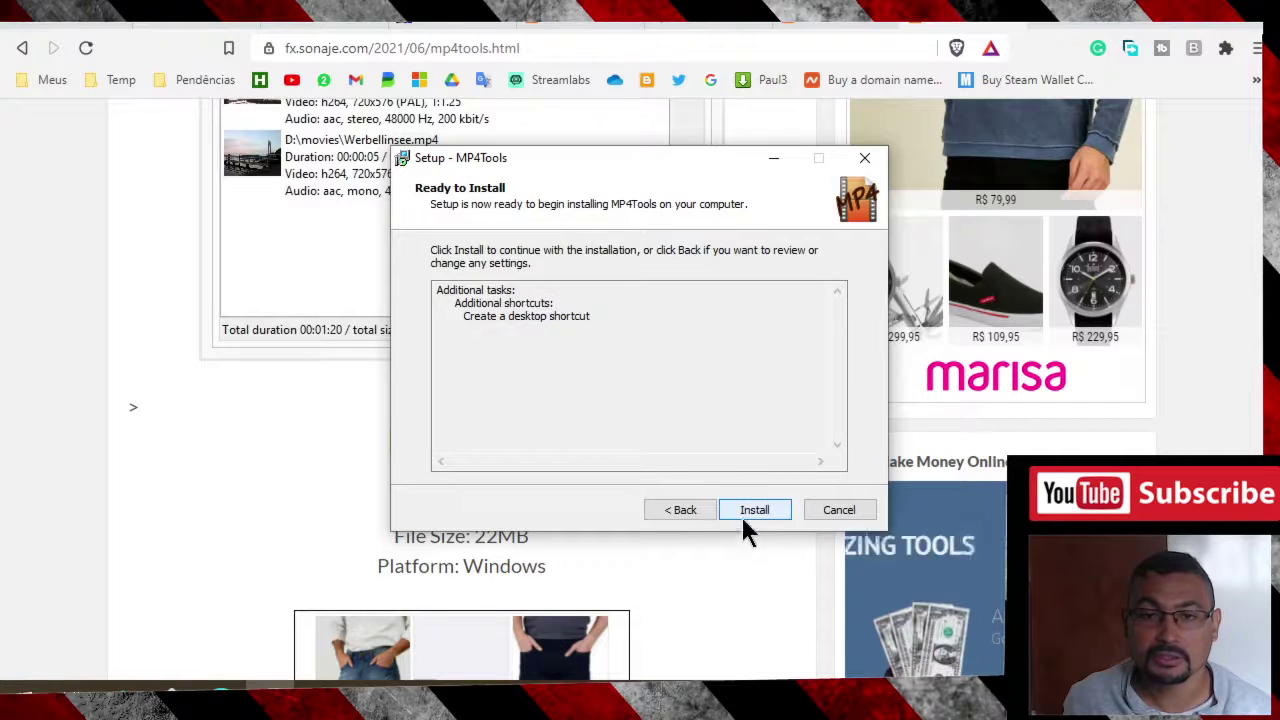
left_click(760, 508)
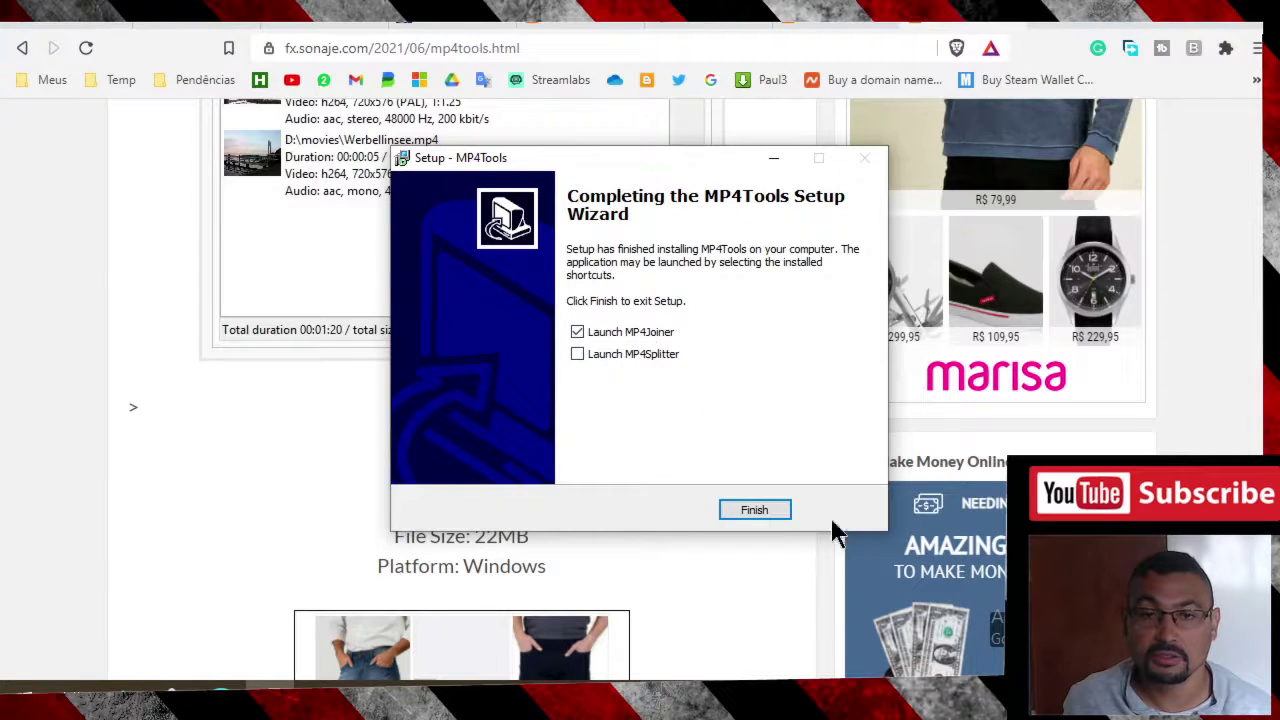
left_click(752, 512)
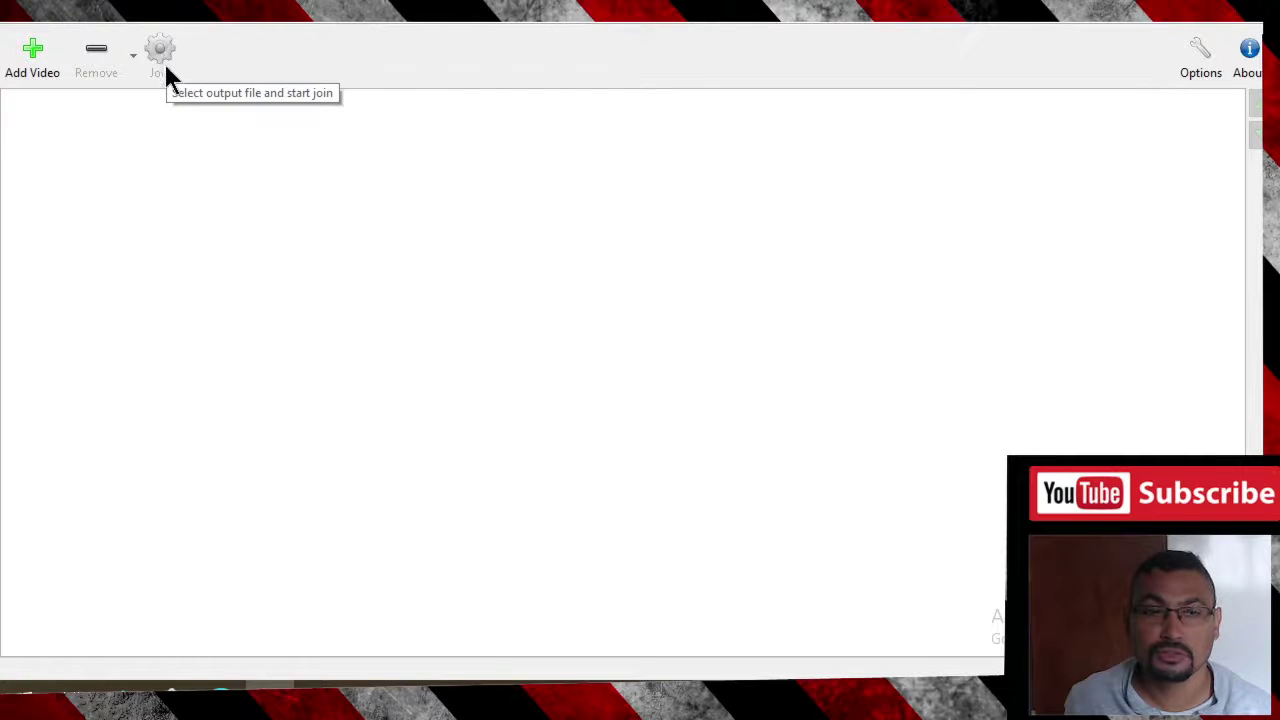
Add the six ScreenRecord_20210618 clips, 131517 through 132839, from D:\Temp to the join list.
left_click(33, 62)
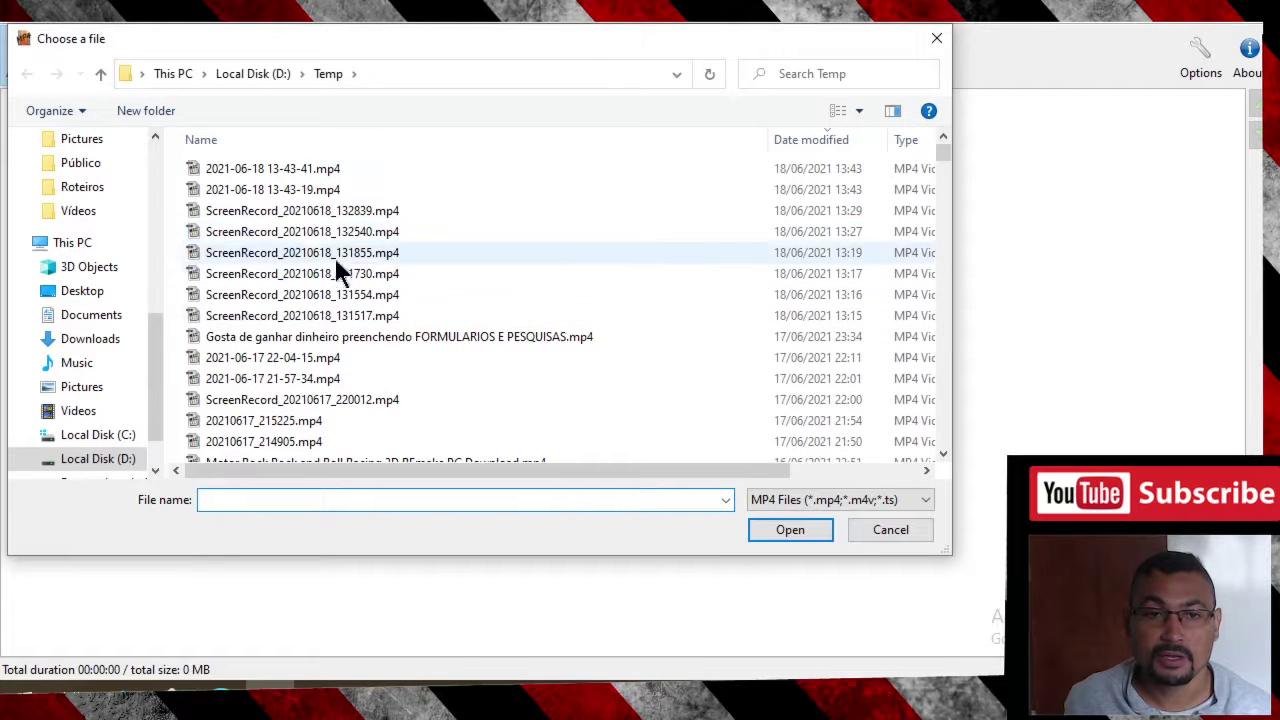
left_click(249, 317)
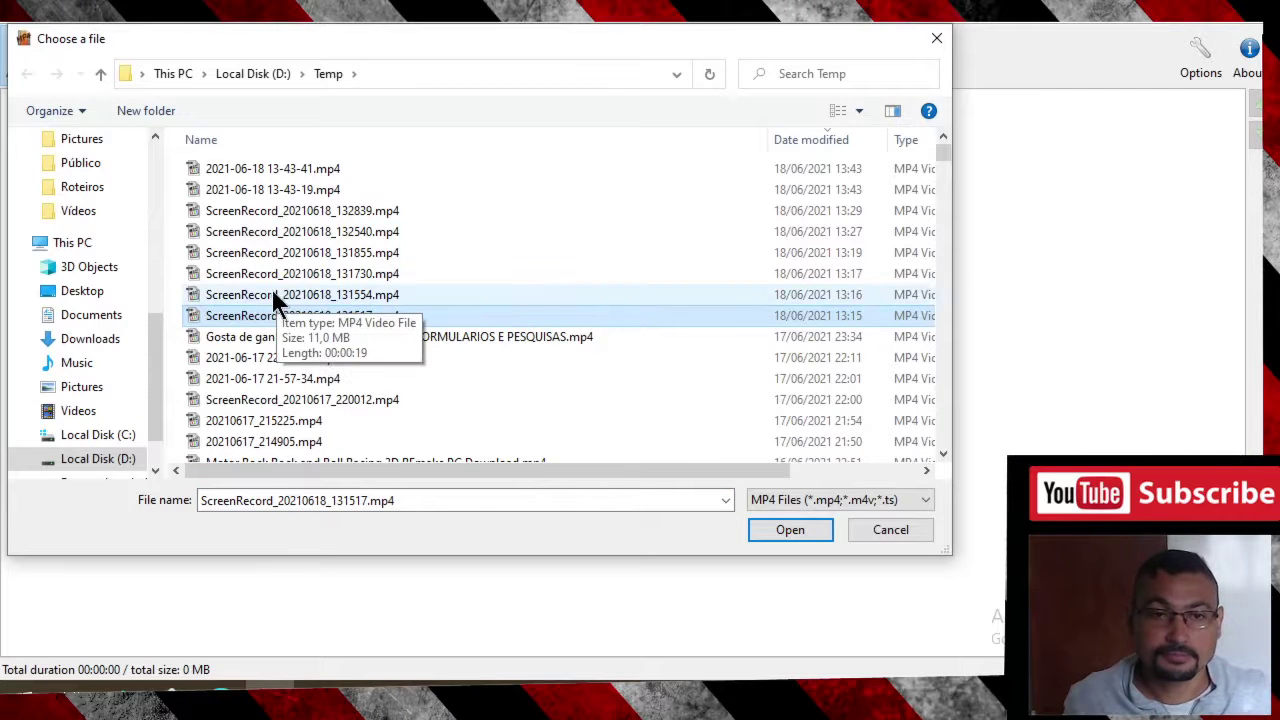
left_click(290, 294, "ctrl")
left_click(325, 274, "ctrl")
left_click(297, 256, "ctrl")
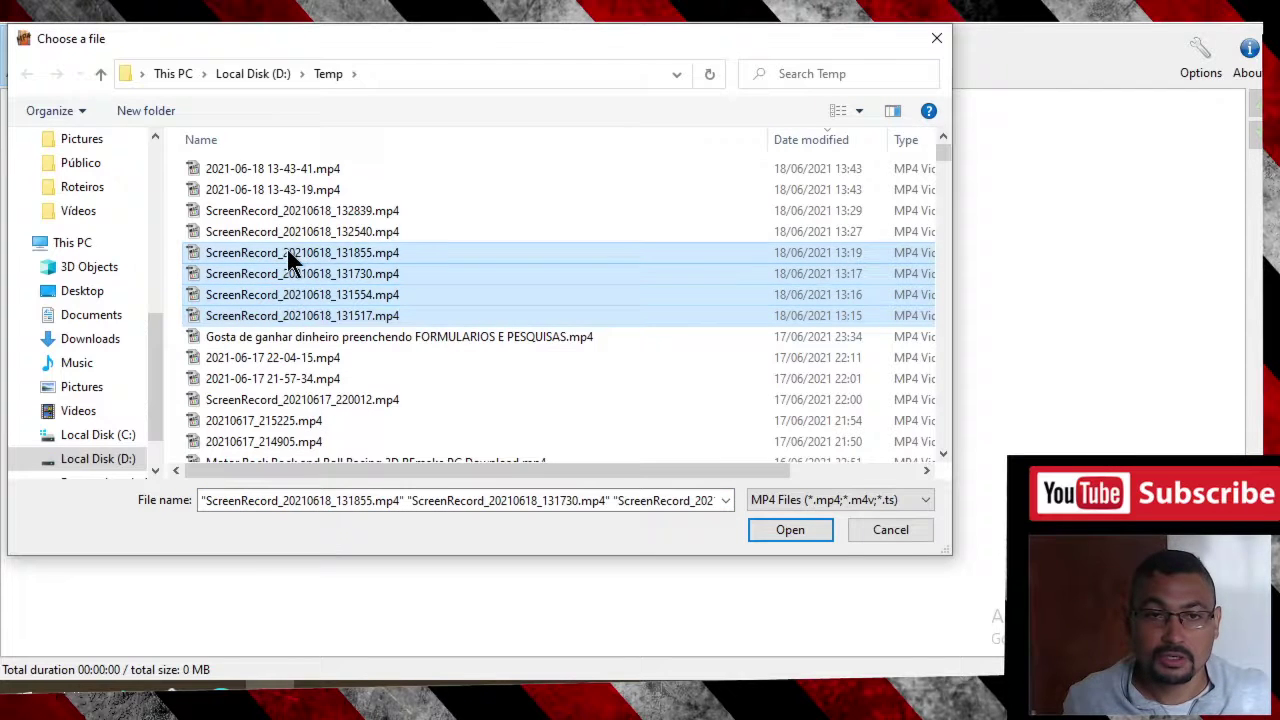
left_click(288, 231, "ctrl")
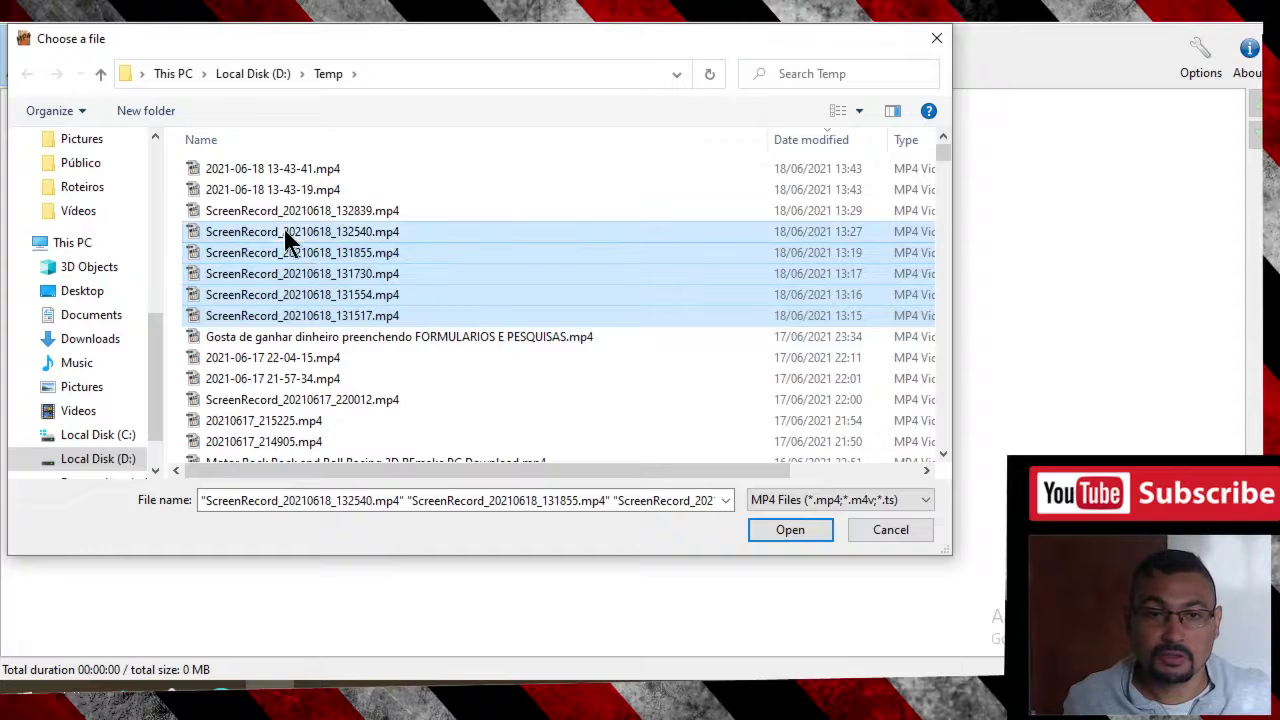
left_click(323, 209, "ctrl")
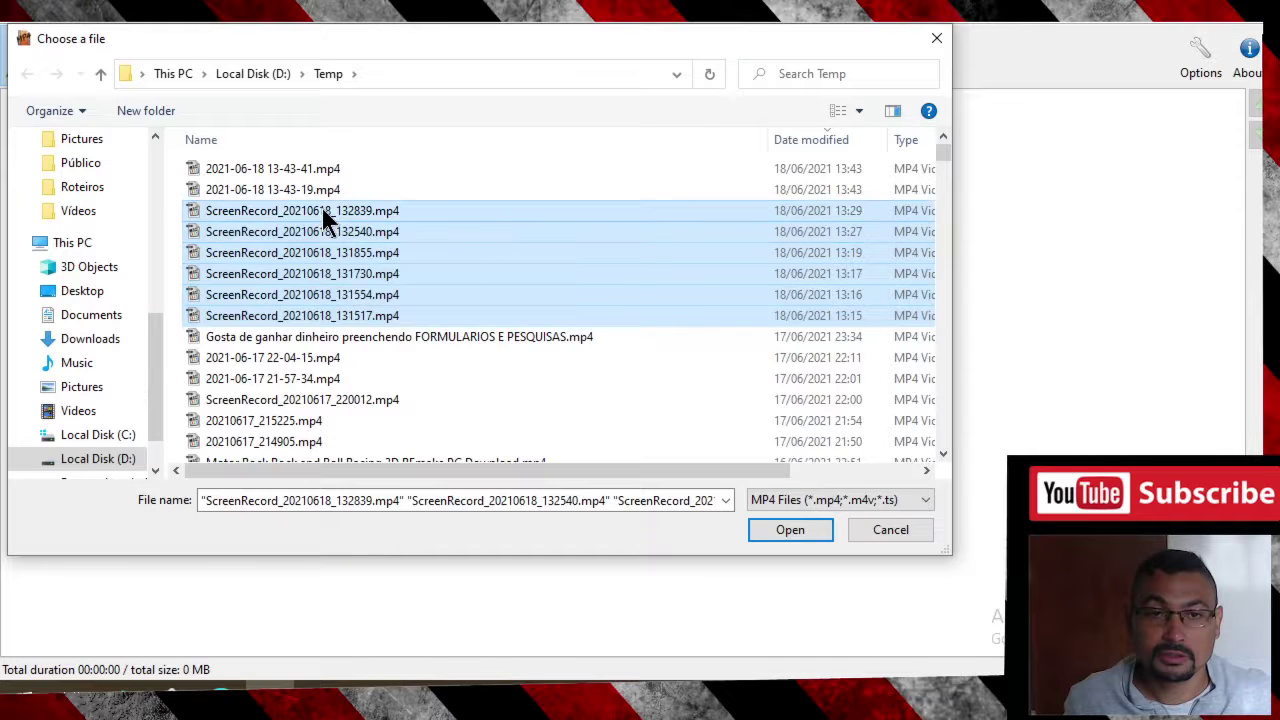
left_click(790, 529)
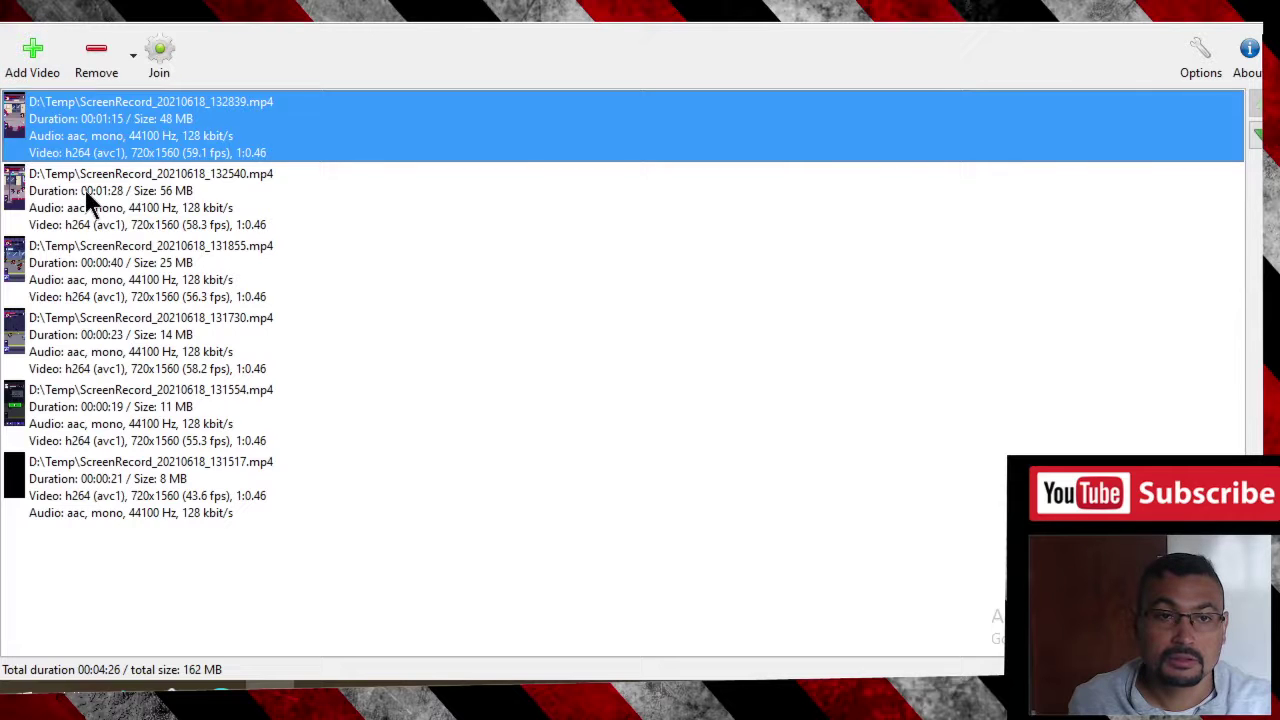
Select clip 132839 and try the move arrows, leaving it at the top of the list.
left_click(88, 203)
left_click(371, 120)
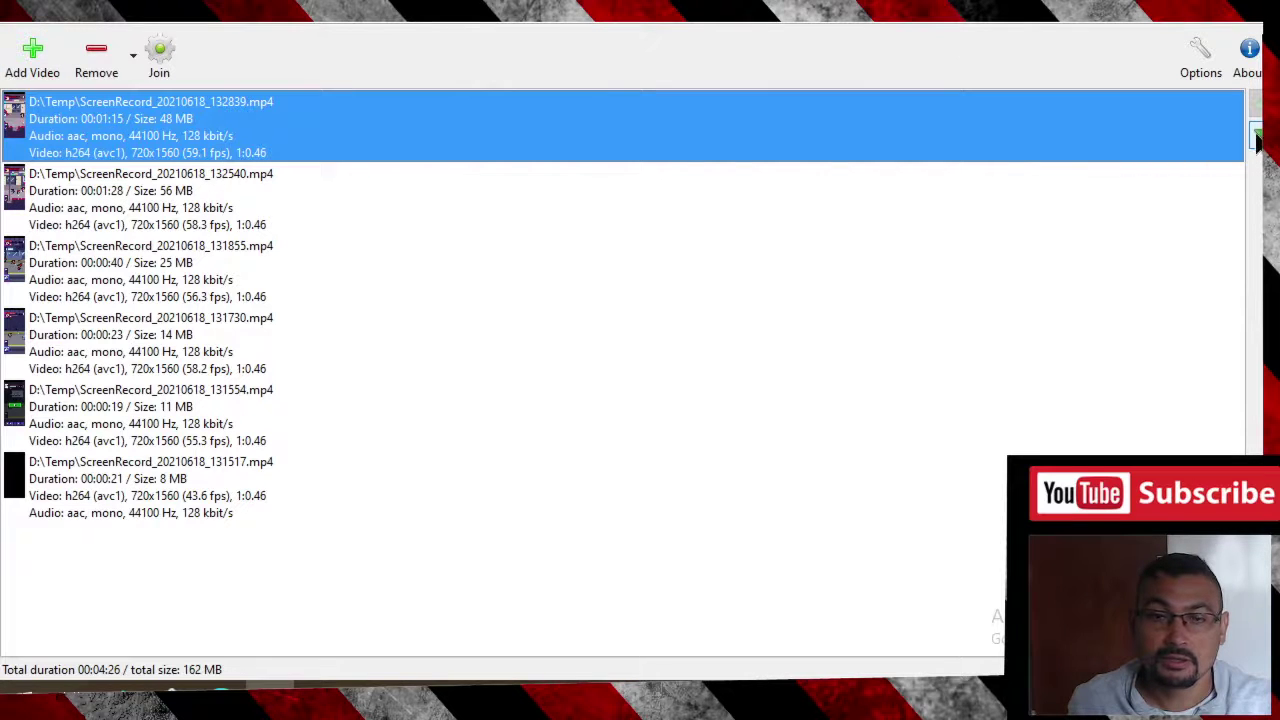
left_click(82, 180)
left_click(120, 130)
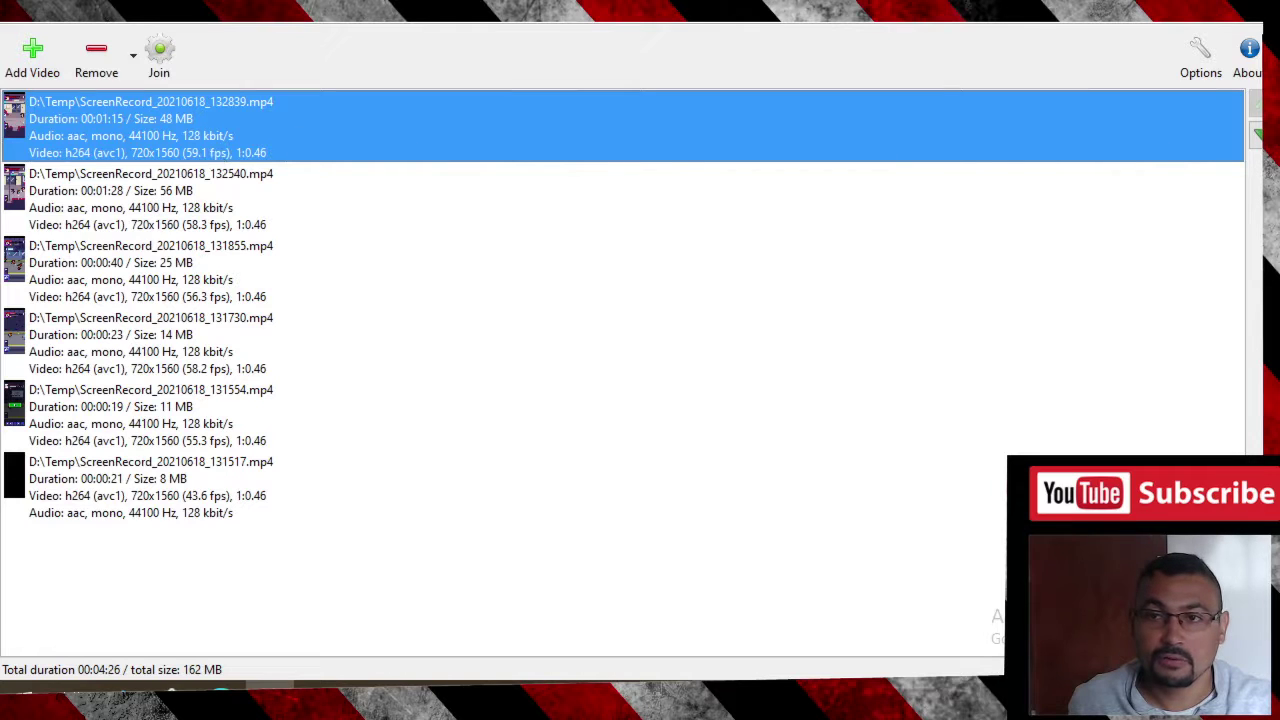
left_click(1257, 134)
left_click(1256, 104)
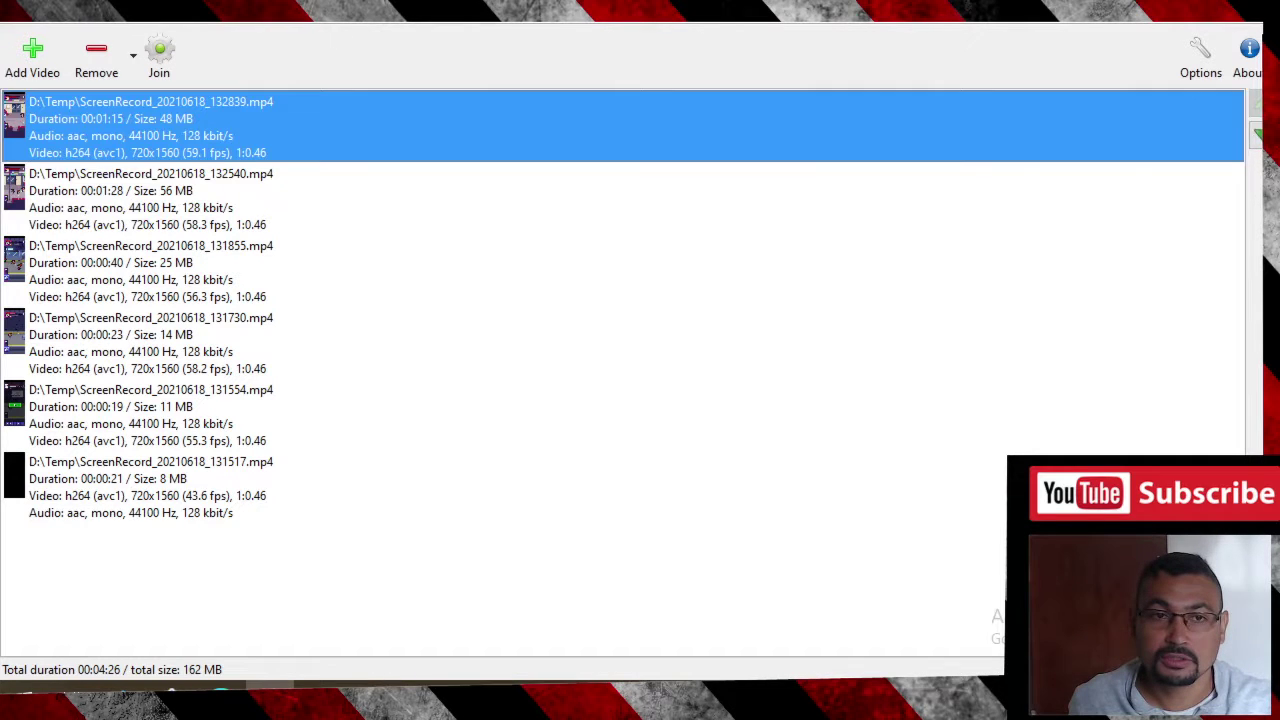
Move clip ScreenRecord_20210618_131517.mp4 from last place up to first in the join order.
left_click(130, 494)
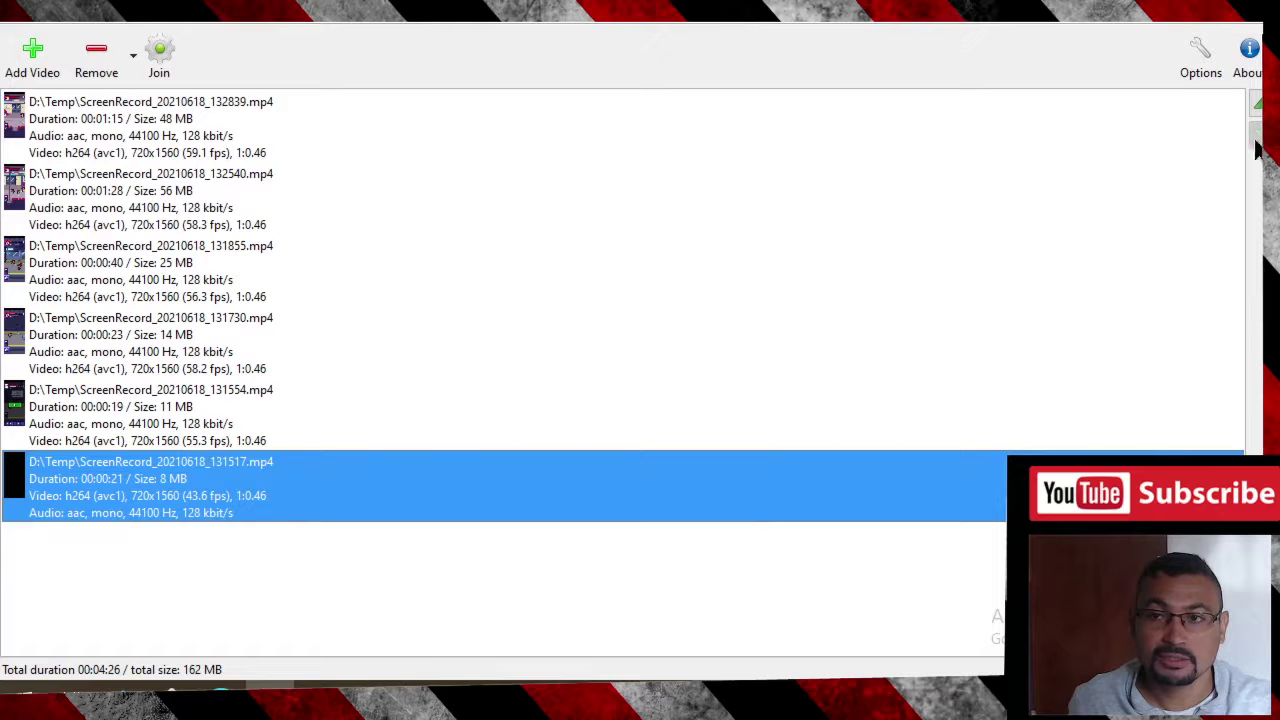
left_click(1257, 104)
left_click(1257, 104)
left_click(1257, 104)
left_click(1257, 104)
left_click(1257, 104)
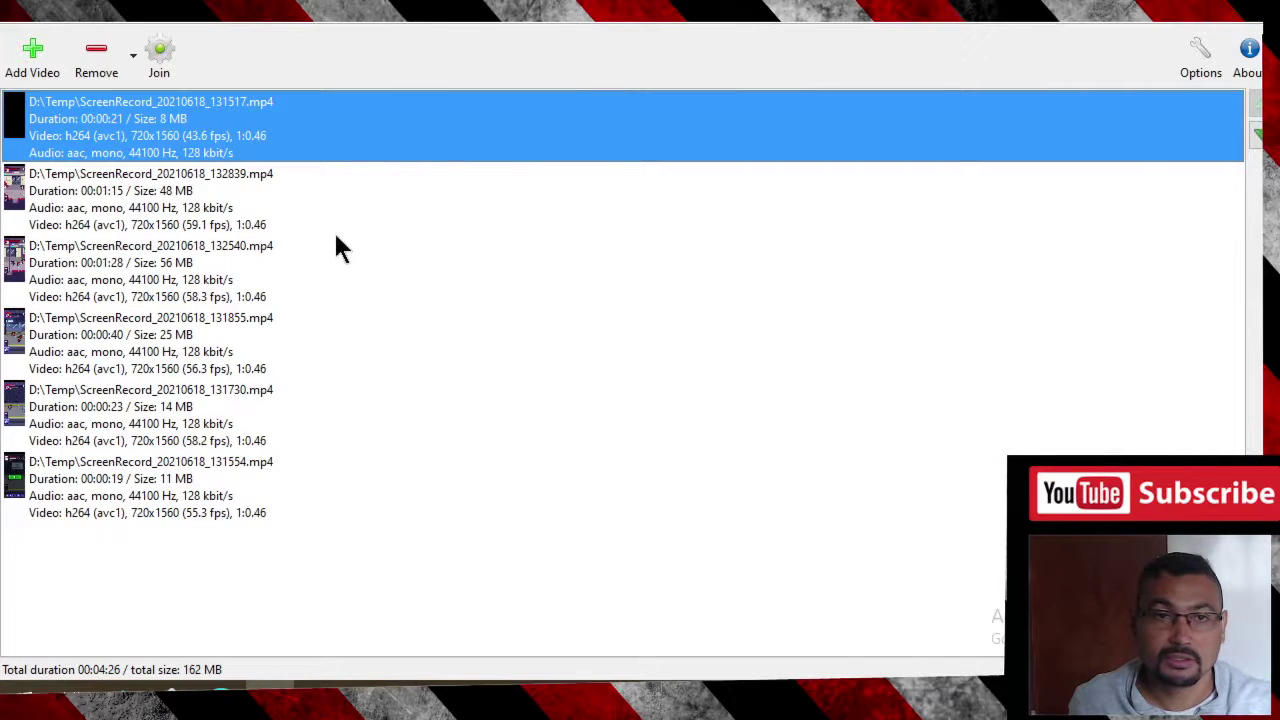
left_click(80, 205)
left_click(97, 149)
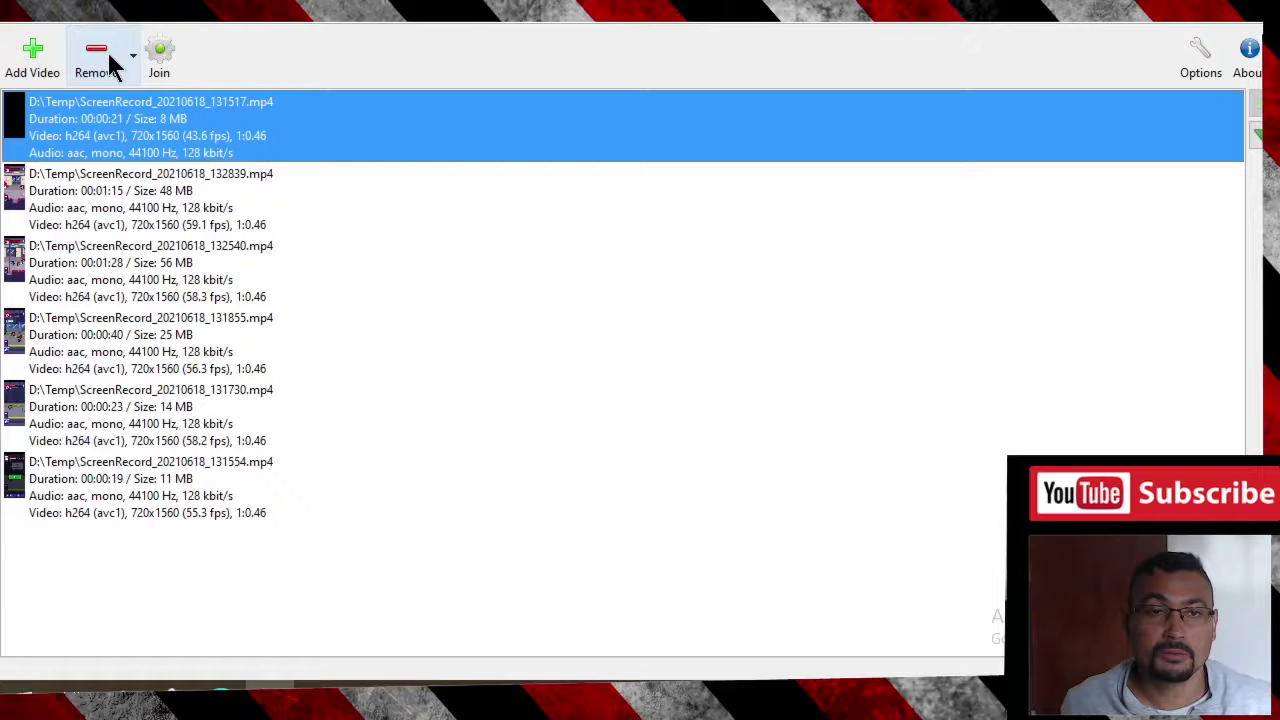
Start the join and type 'Beat Street Beat'em up game for android style 90's' over Output.mp4.
left_click(160, 58)
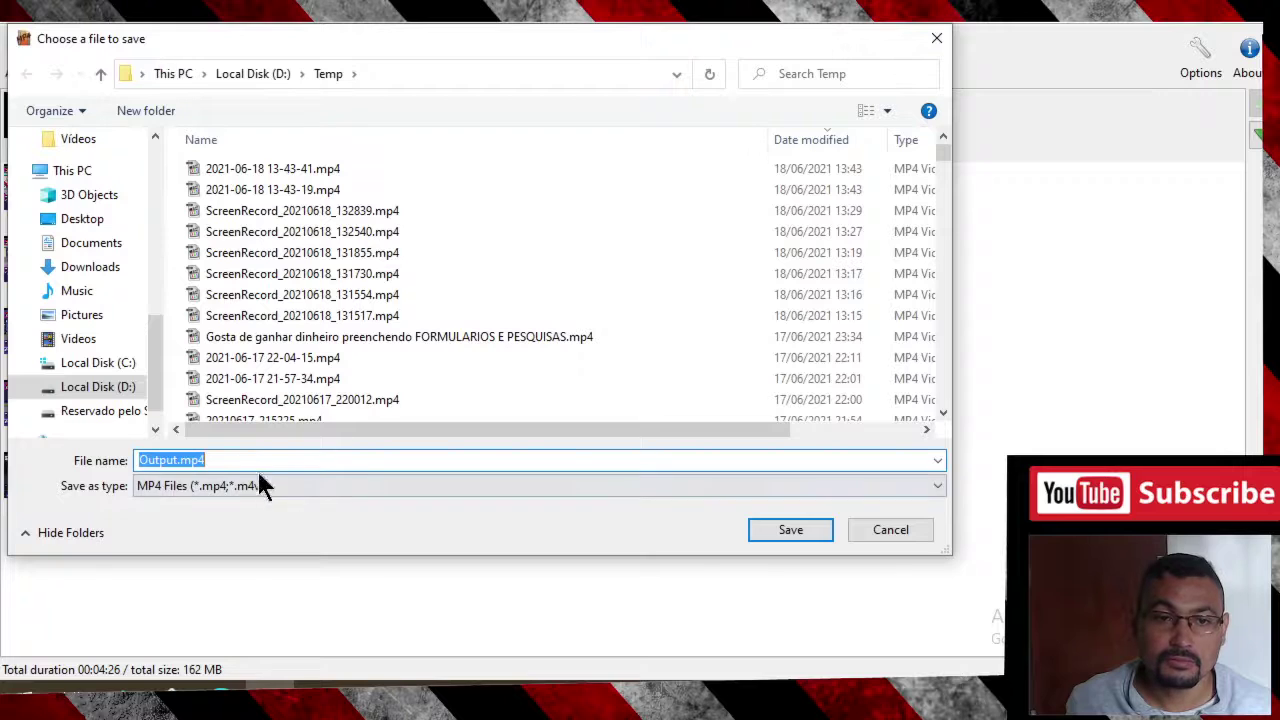
left_click(218, 462)
left_click_drag(200, 462, 40, 470)
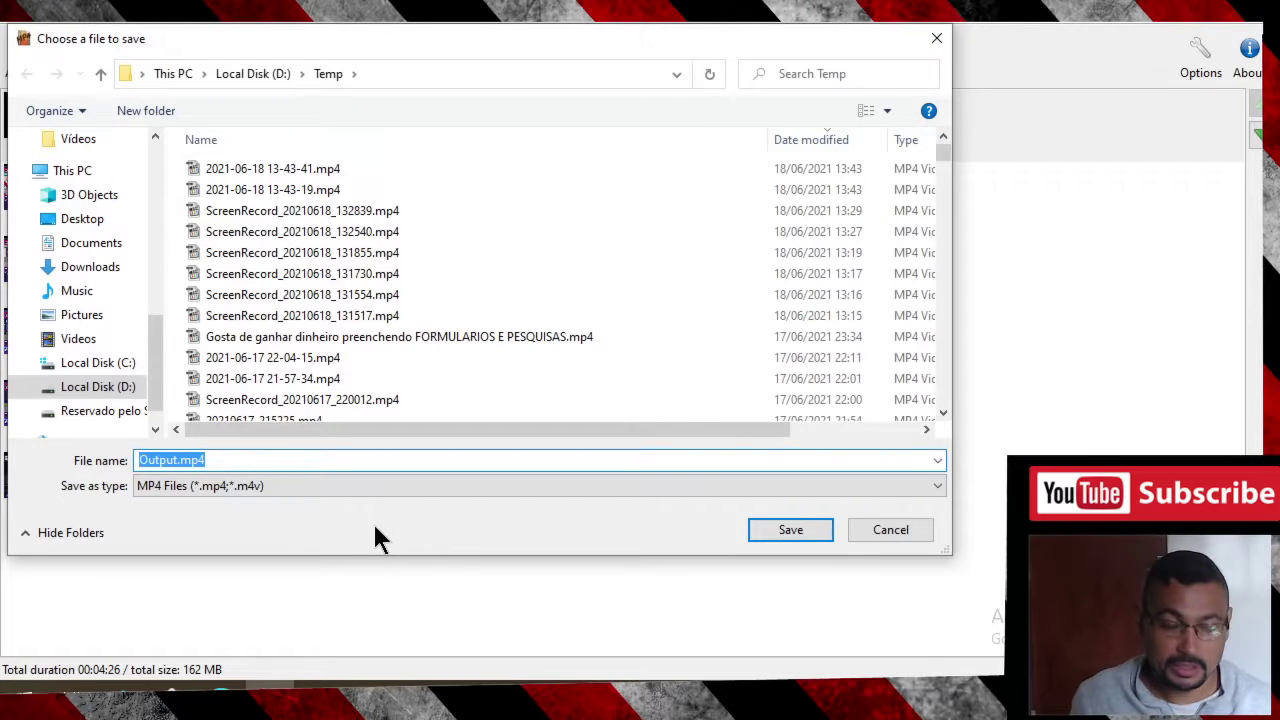
type("Beat Street Beat'em up")
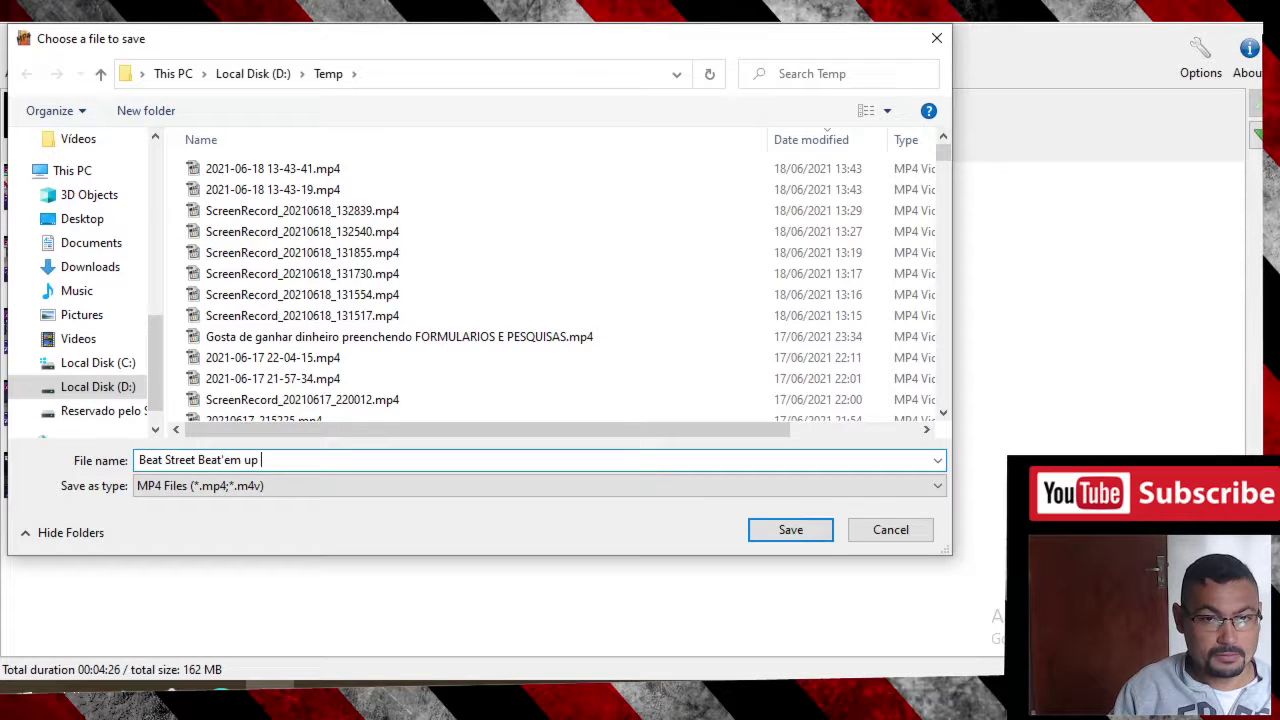
type("game for an")
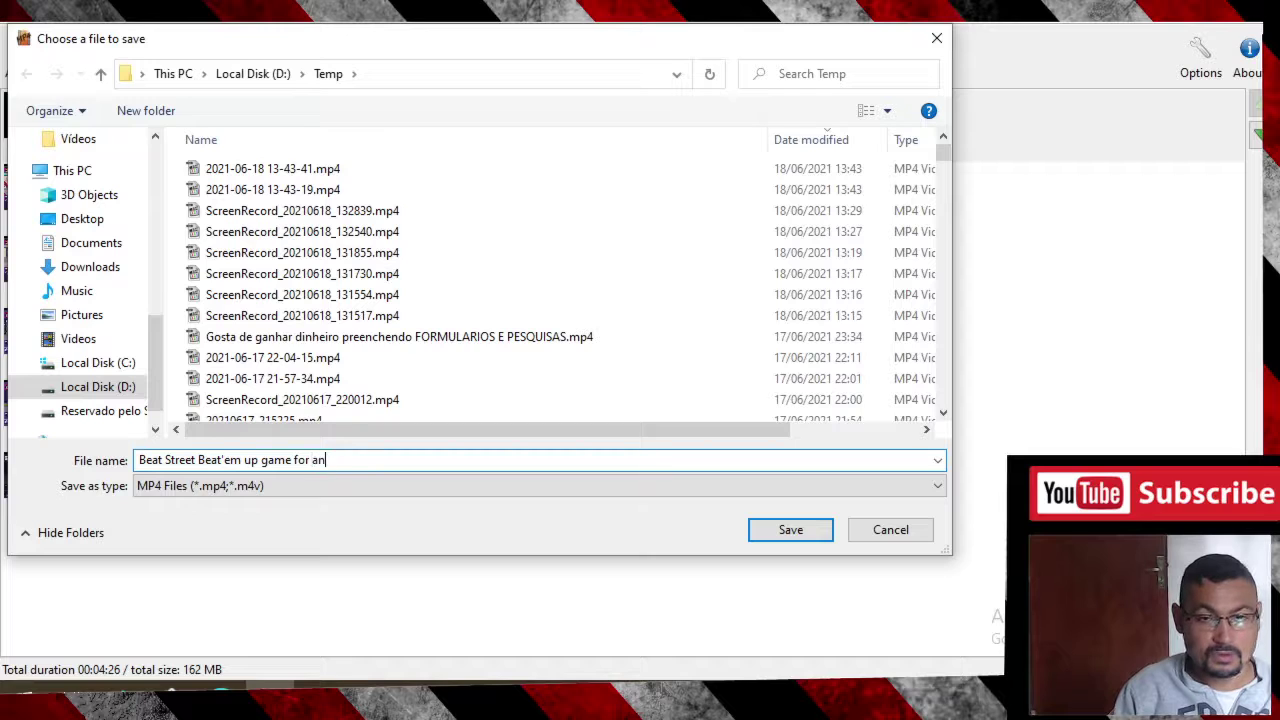
type("droid style 90's")
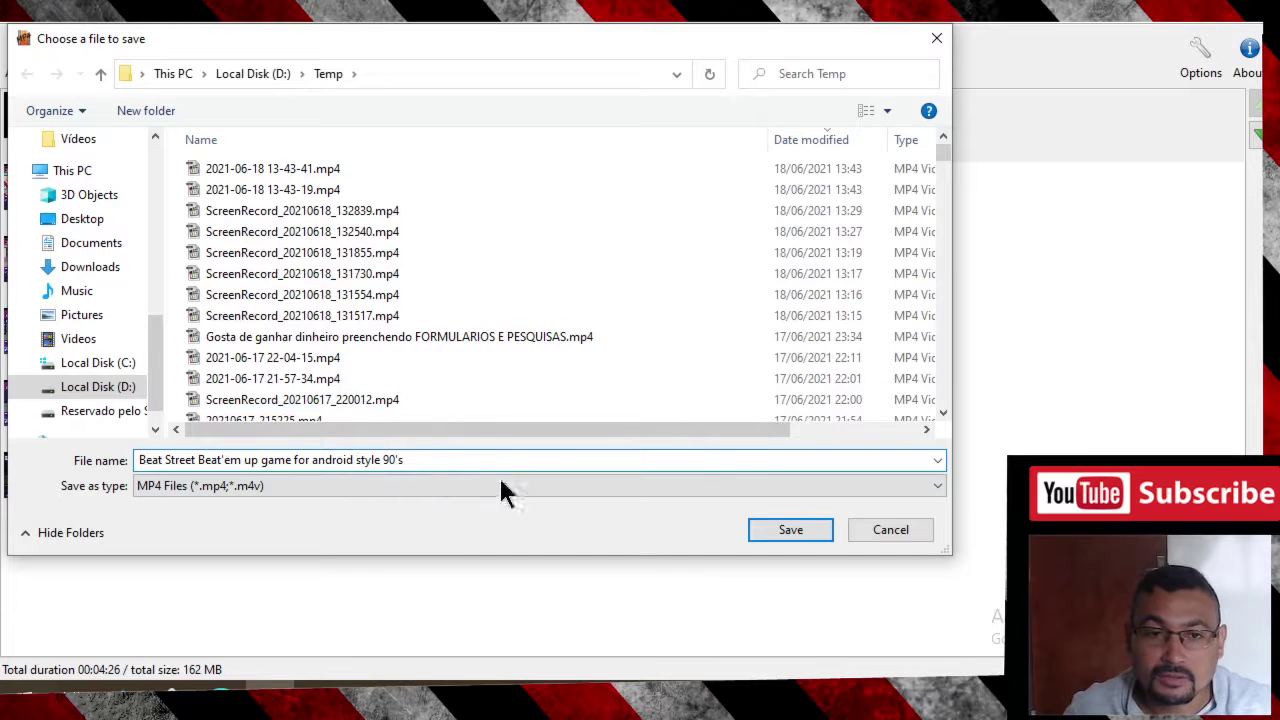
Save the output in D:\Temp and let the 40-second join finish as Successful.
left_click(793, 531)
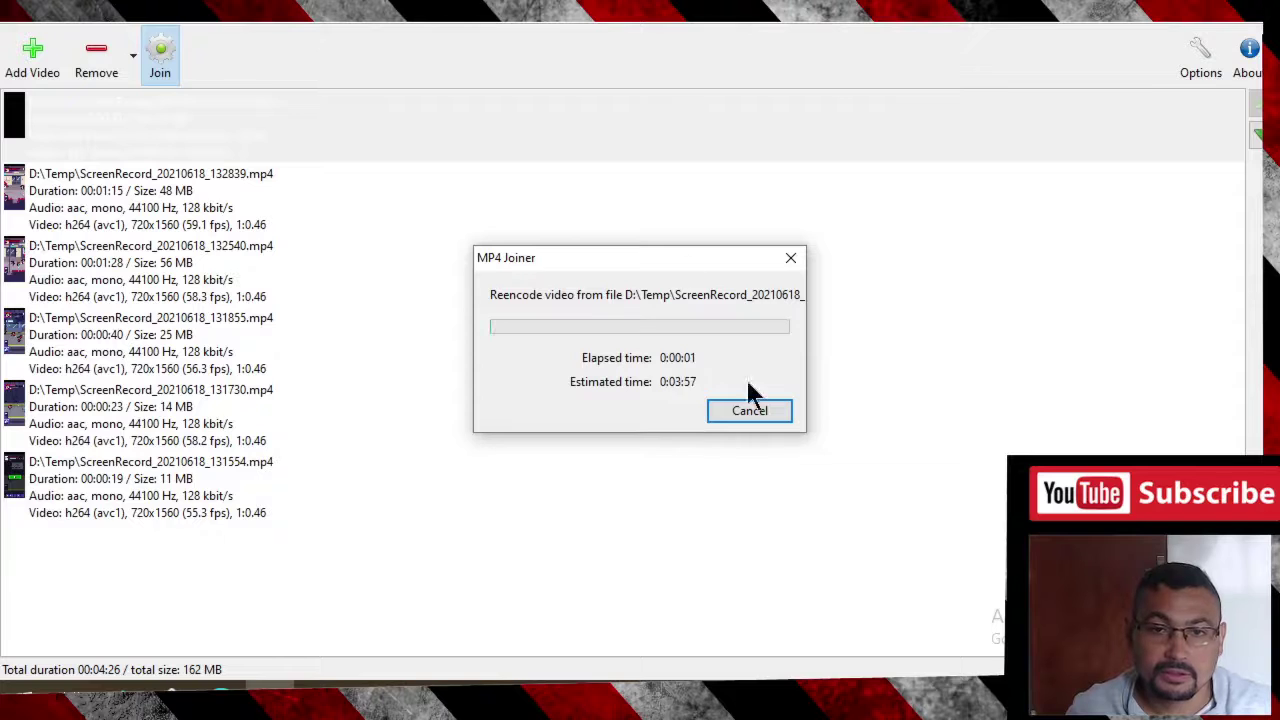
left_click_drag(610, 260, 505, 251)
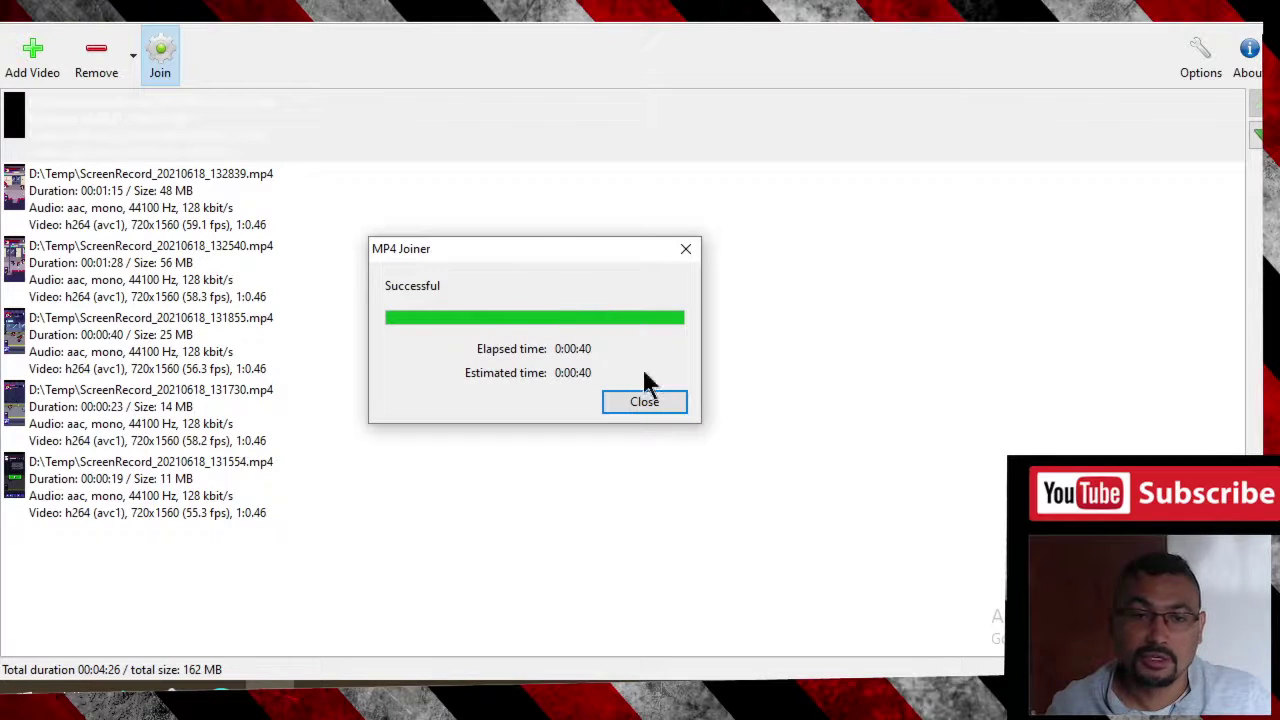
left_click_drag(475, 256, 500, 222)
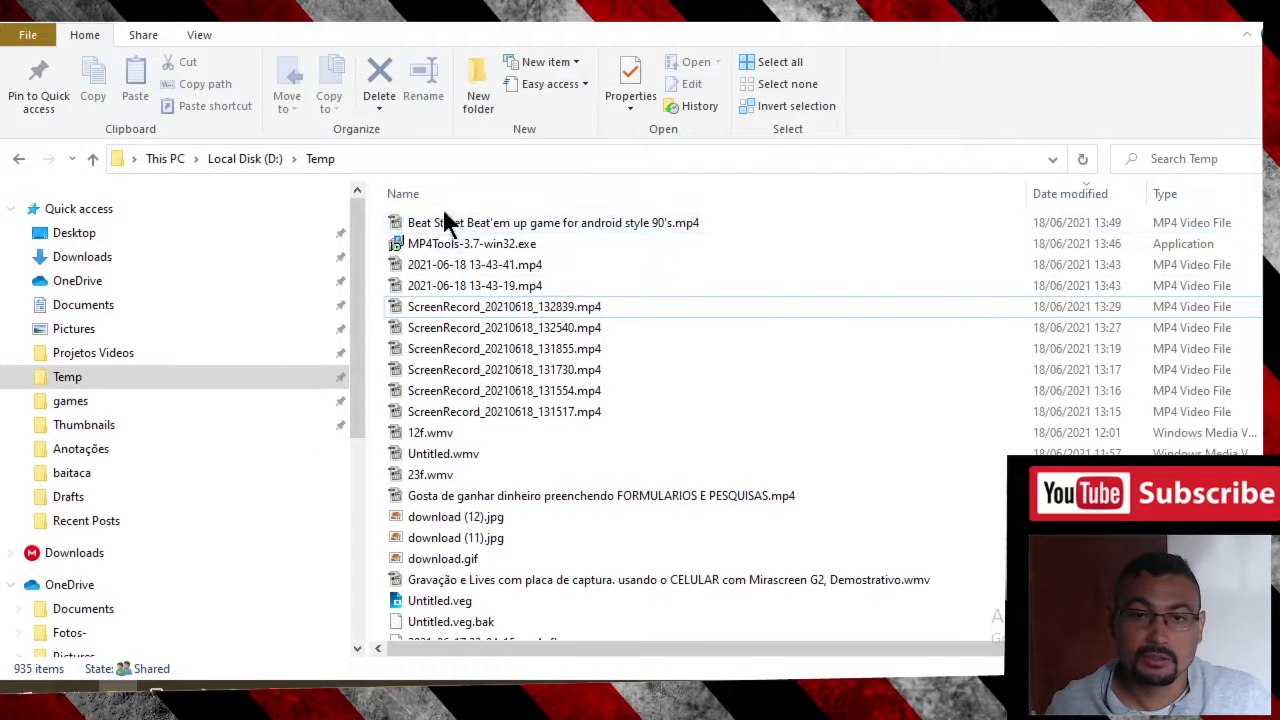
Play 'Beat Street Beat'em up game for android style 90's.mp4' in Media Player Classic.
double_click(560, 226)
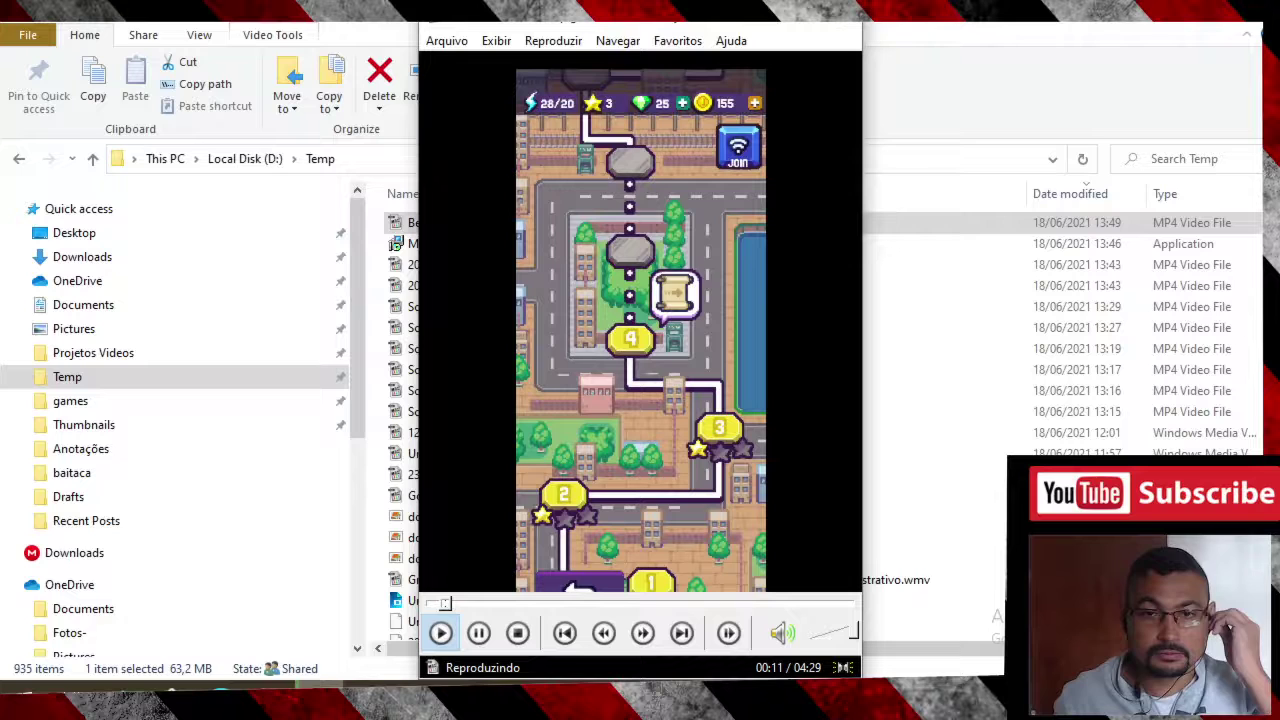
Jump playback to 00:34, 01:20, 02:45, 03:34 and 04:10, then lower the volume to 8%.
left_click(481, 604)
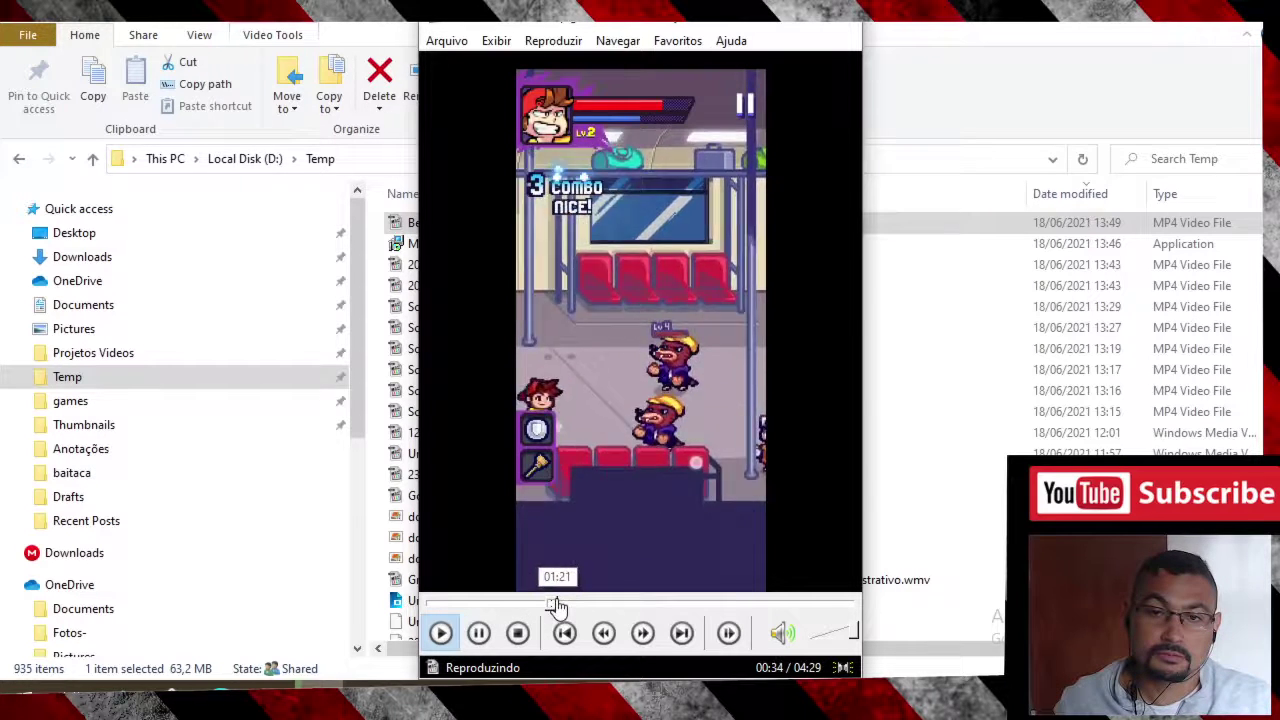
left_click(554, 604)
left_click(688, 604)
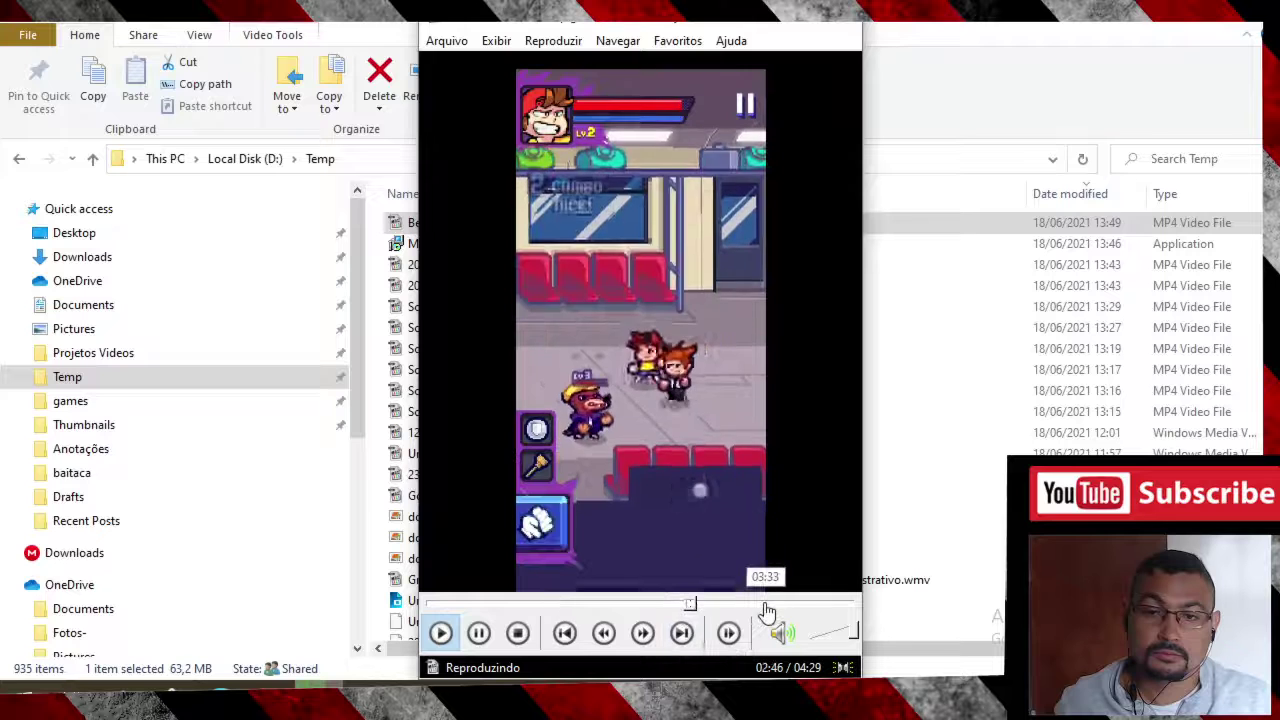
left_click(766, 604)
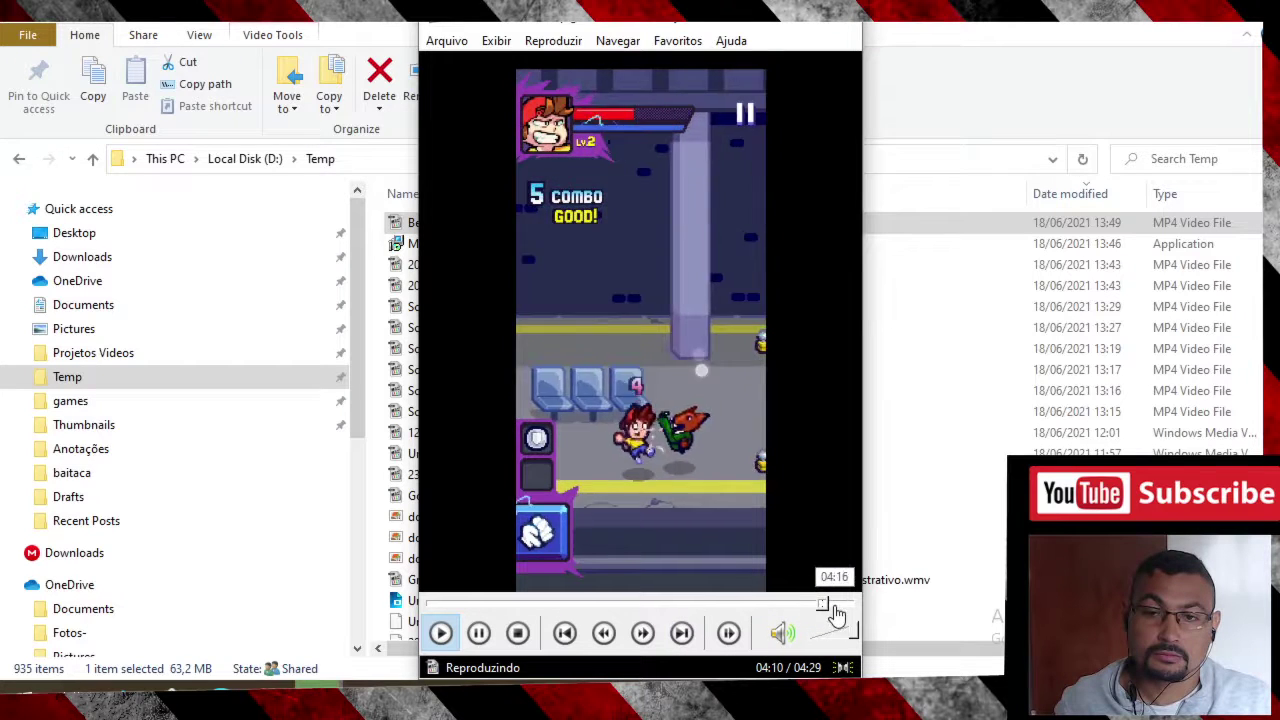
left_click(823, 604)
left_click_drag(857, 638, 822, 652)
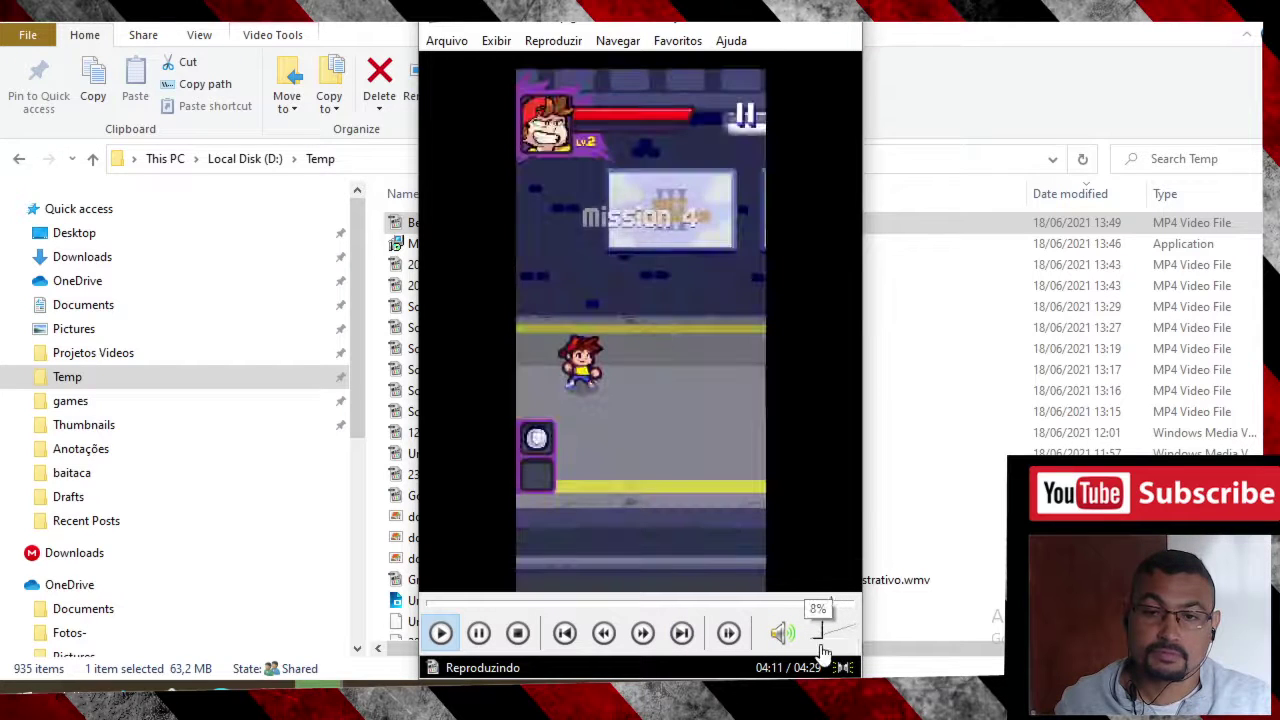